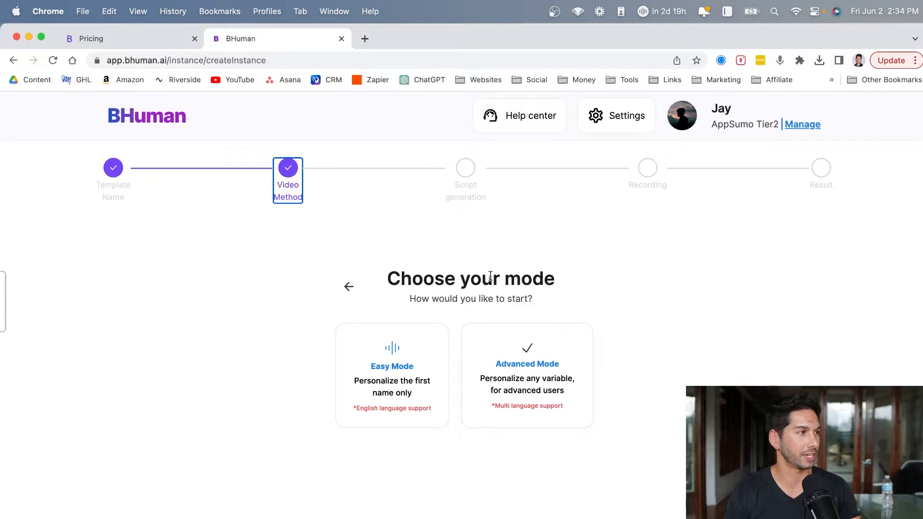
- Choose Easy Mode and generate scripts for "a b2b lead generation agency reaching out to interested leads" with the call to action "get on a discovery call"
left_click(402, 366)
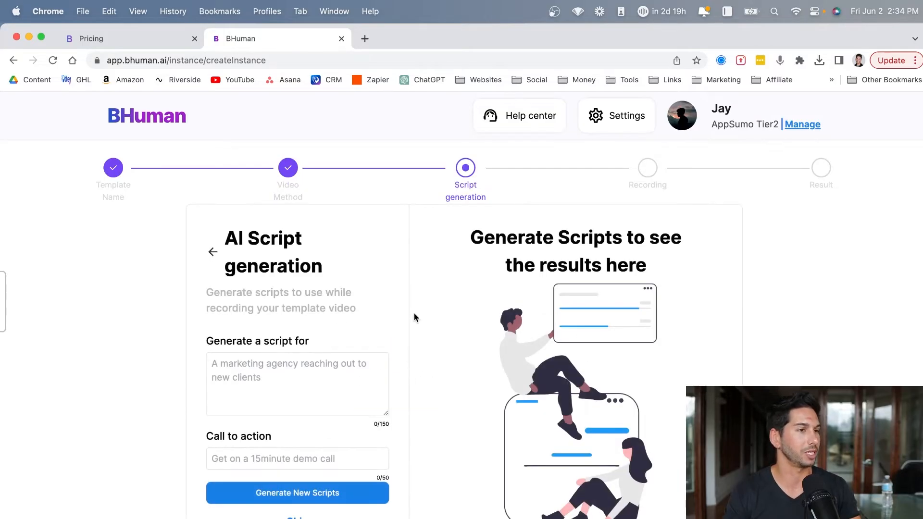
left_click(272, 373)
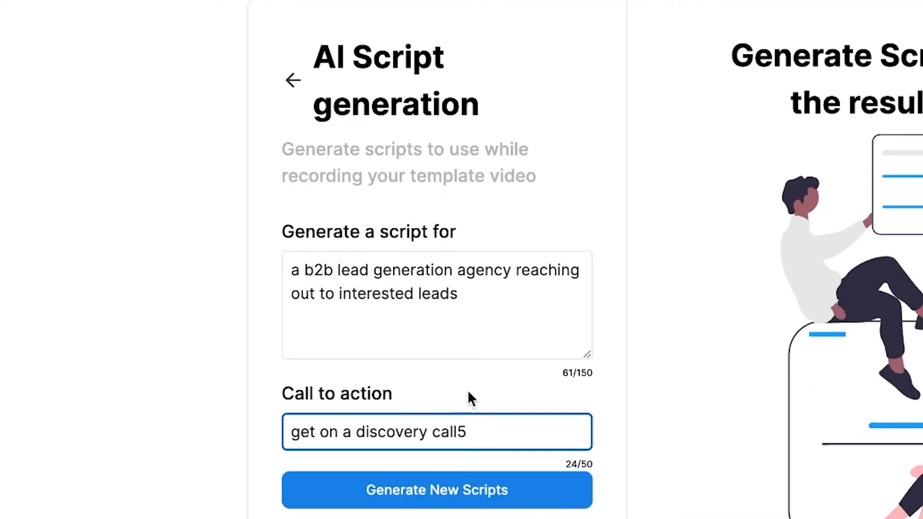
key("BackSpace")
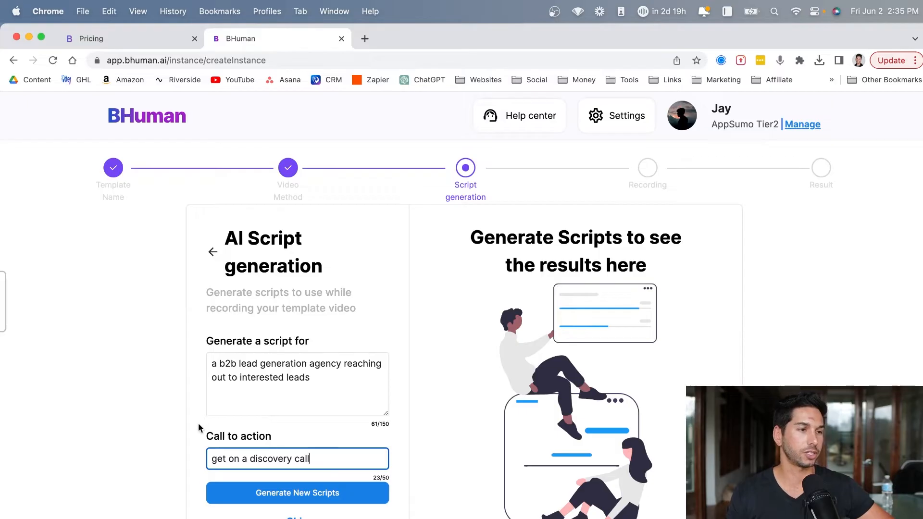
left_click(263, 489)
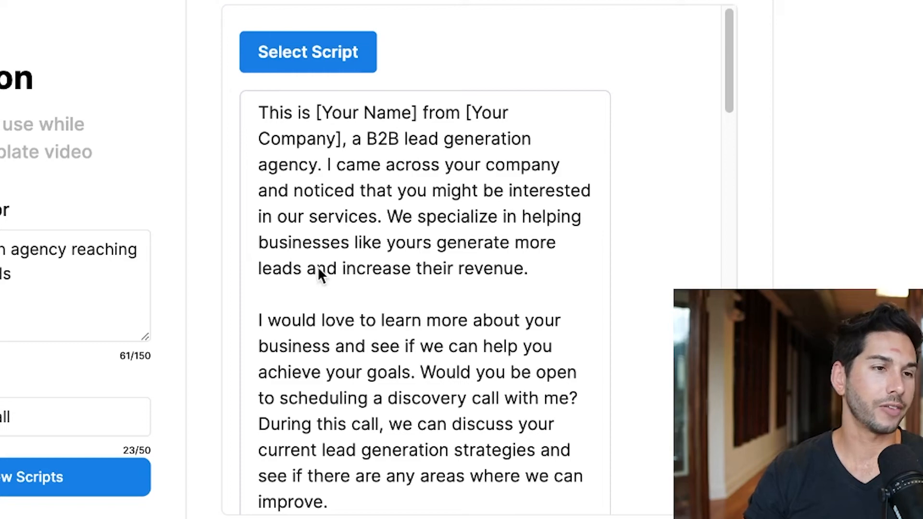
- Read through the first generated script and proceed to the recording stage
scroll(456, 359, "down", 5)
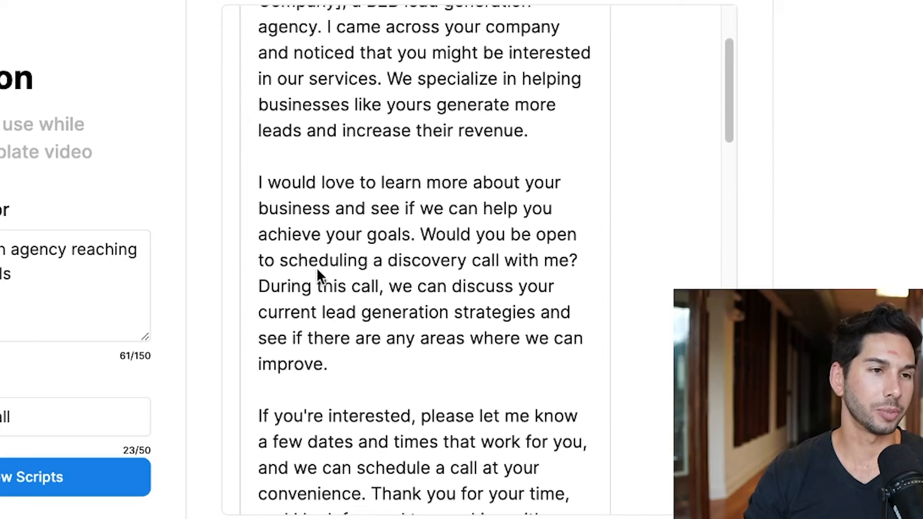
scroll(310, 255, "up", 10)
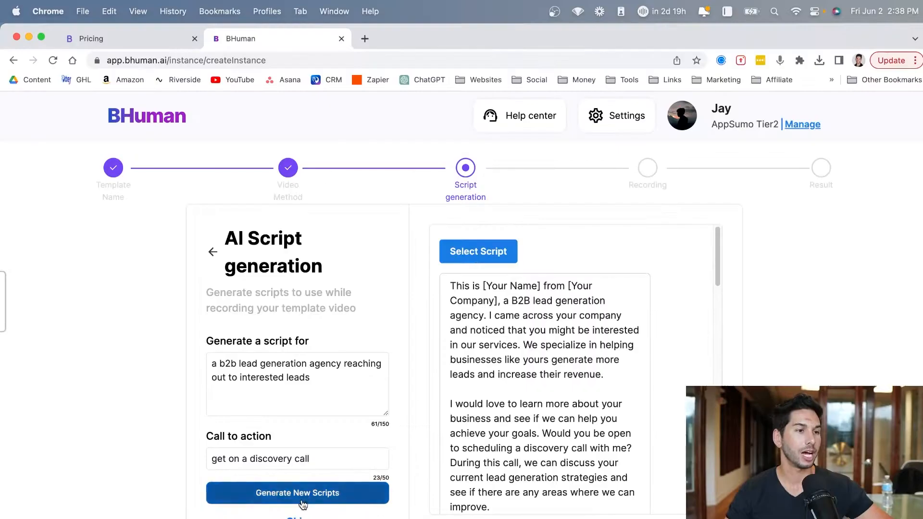
left_click(479, 252)
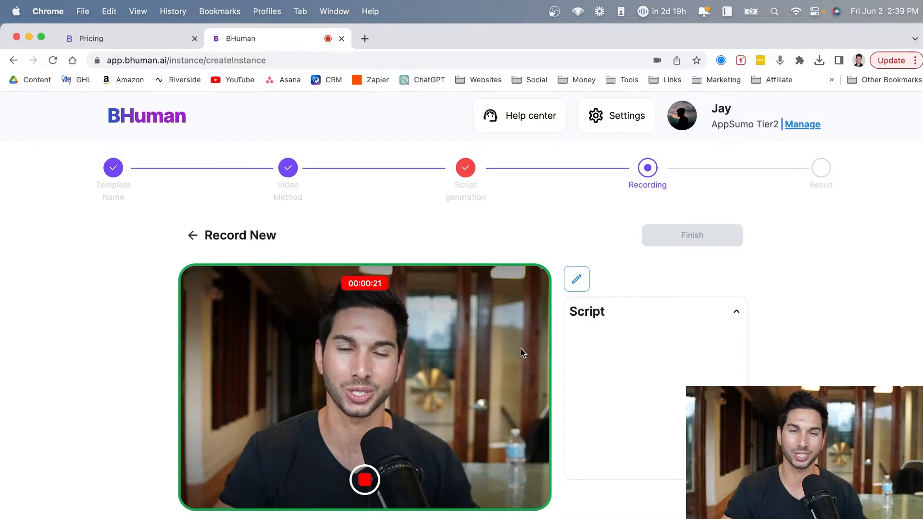
- Stop recording the template video, play part of it back, and save it to finish the template
left_click(365, 480)
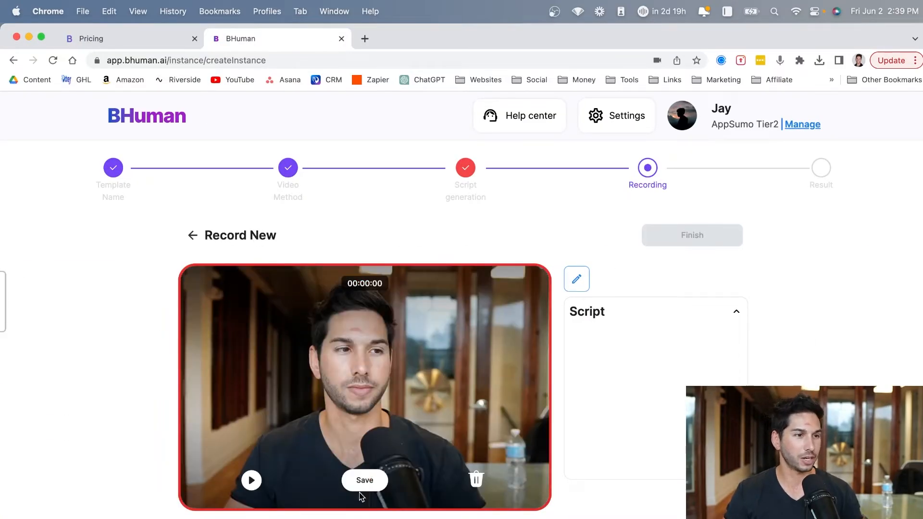
left_click(250, 480)
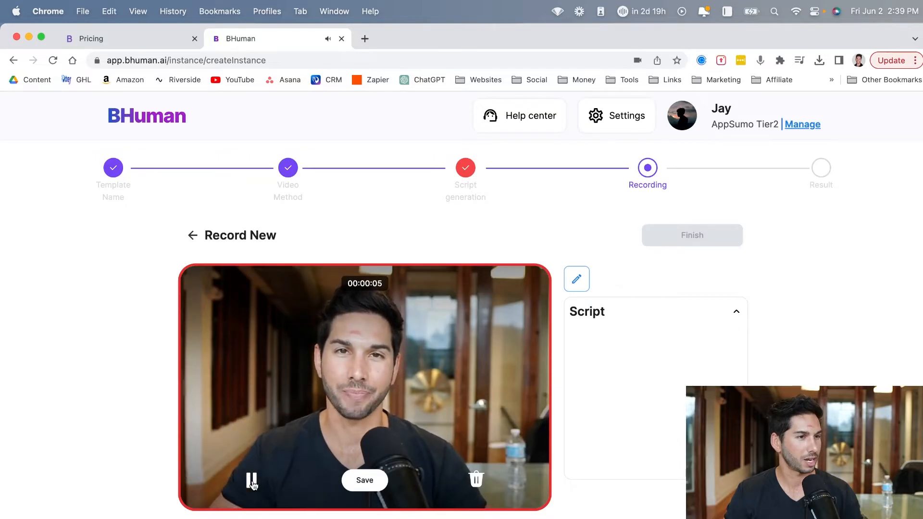
left_click(254, 485)
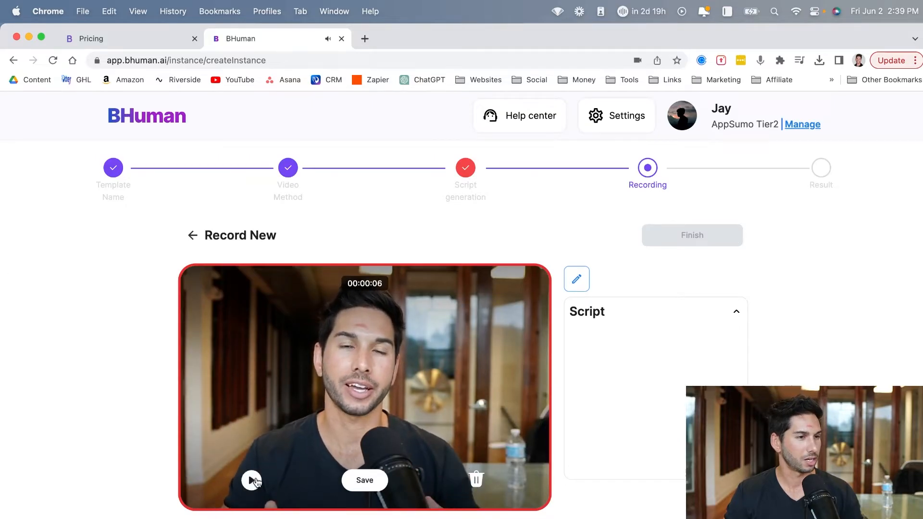
left_click(365, 481)
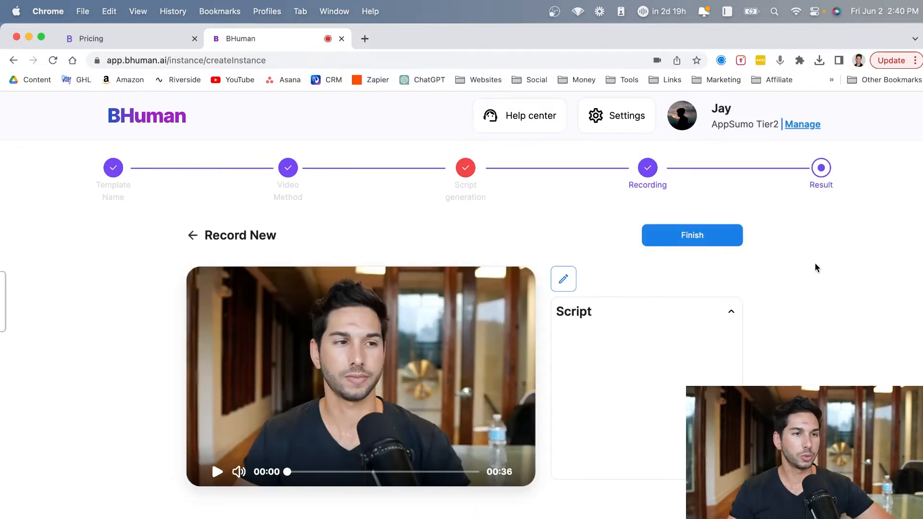
left_click(712, 238)
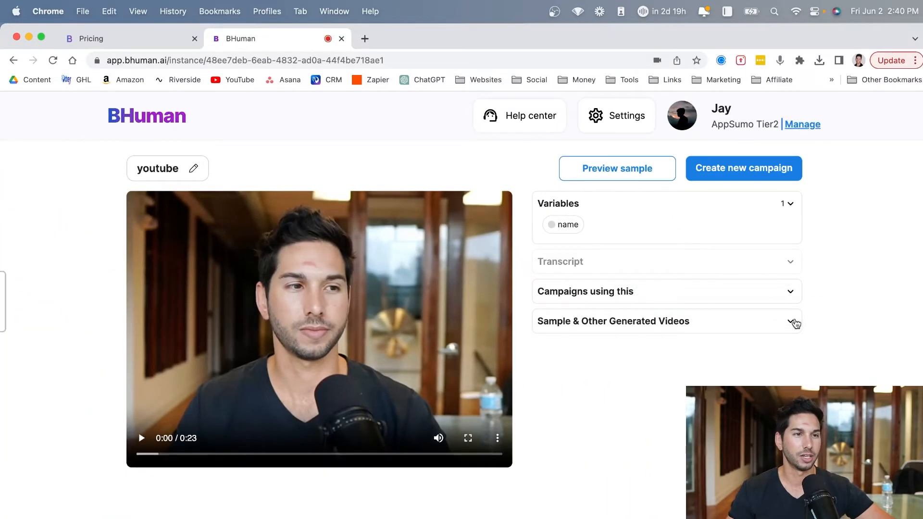
- Examine the youtube template's variables, campaigns using it, and sample videos sections
left_click(786, 293)
left_click(786, 293)
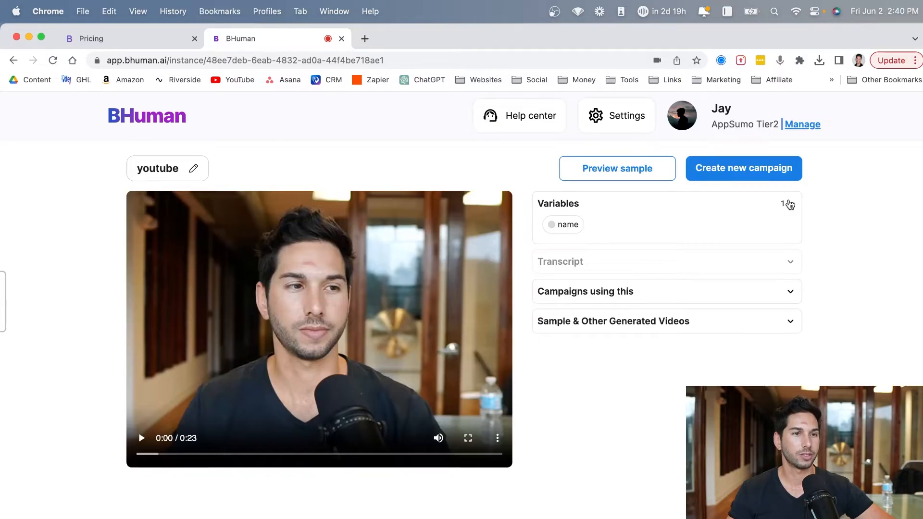
left_click(788, 204)
left_click(786, 293)
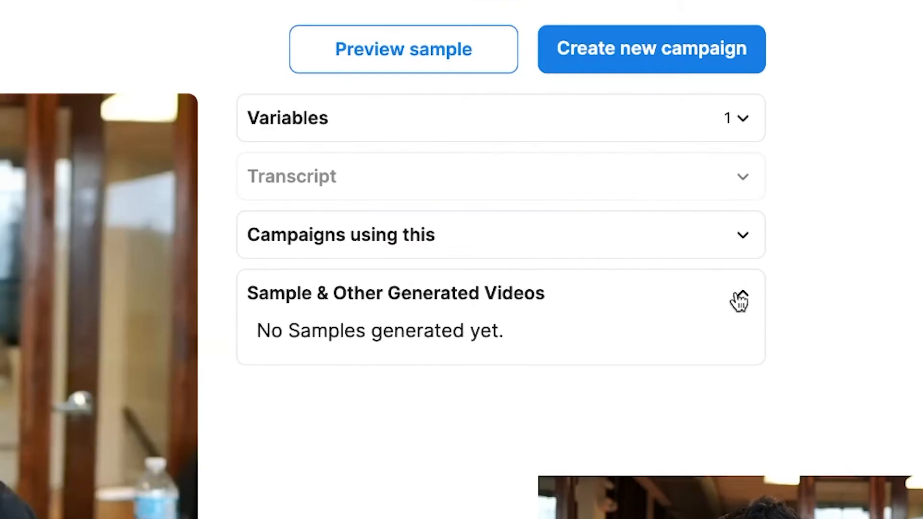
left_click(739, 302)
left_click(612, 138)
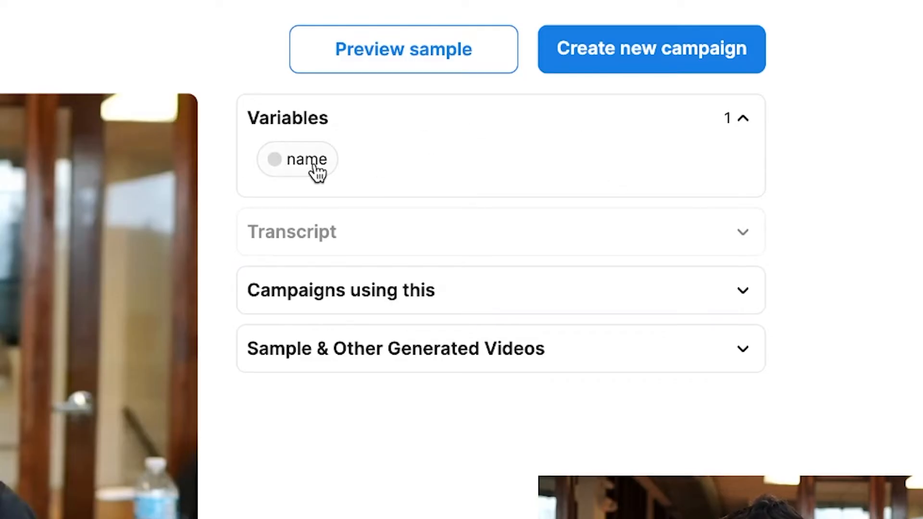
- Create a new campaign named "youtube test" with the Marketing industry and the "Increase lead conversions" use case
left_click(695, 53)
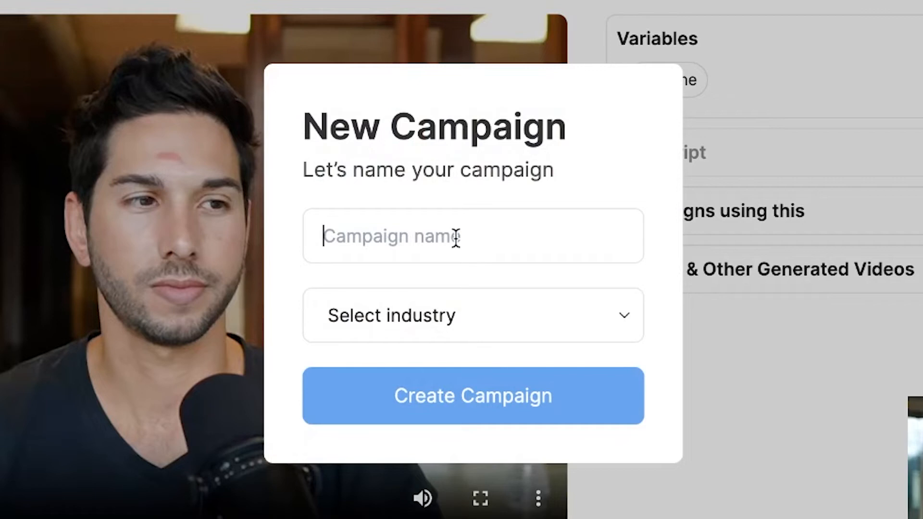
type("youtube test")
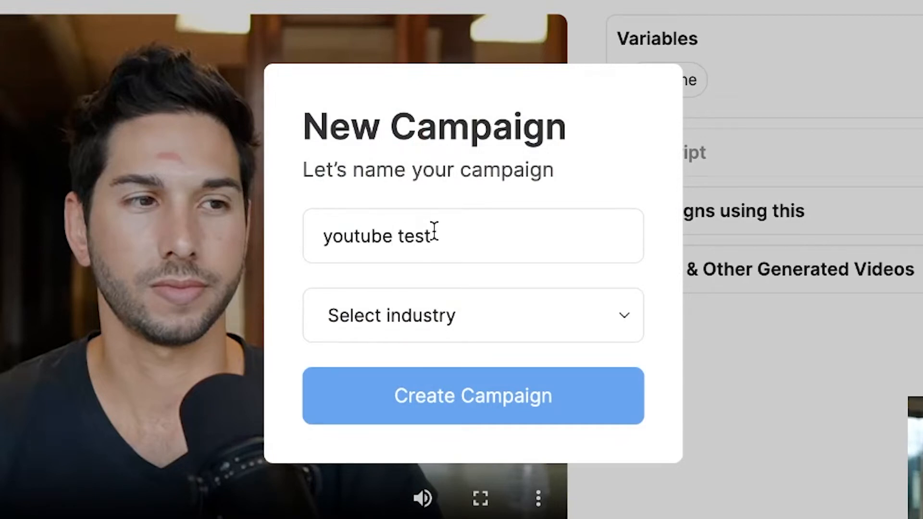
left_click(384, 317)
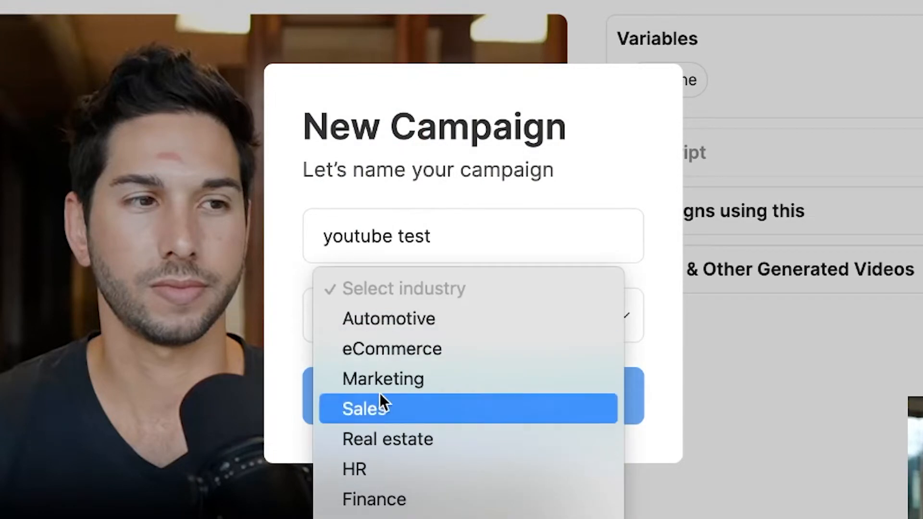
left_click(383, 379)
left_click(428, 366)
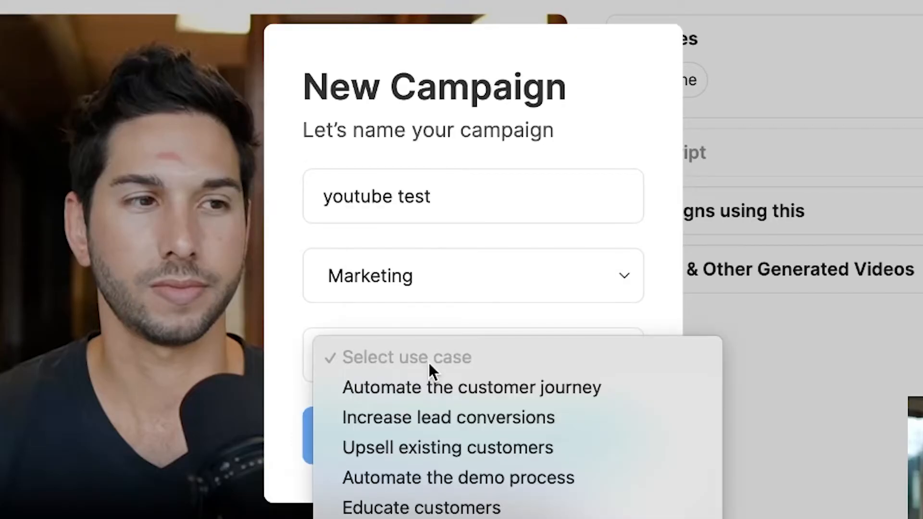
left_click(423, 416)
left_click(428, 439)
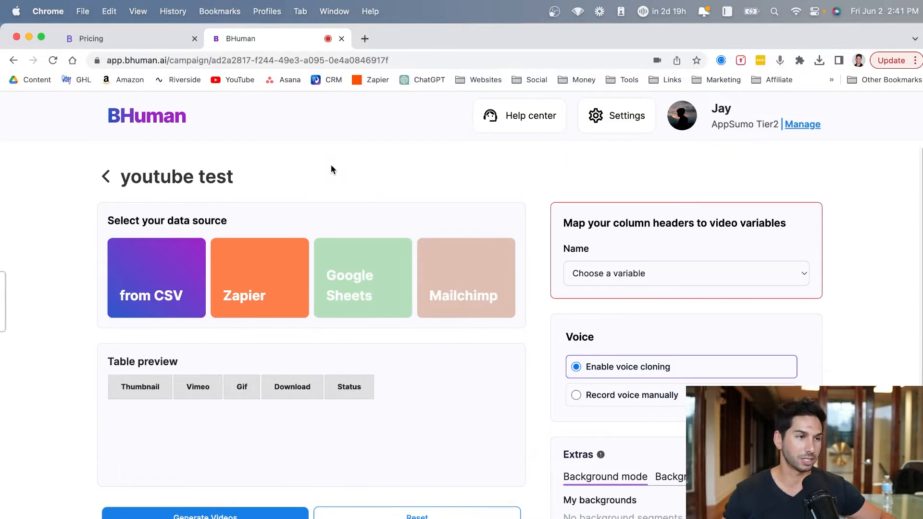
- Upload the "First Line AI Video - leadrocks" CSV file from Downloads as the campaign's data source
mouse_move(361, 295)
mouse_move(661, 293)
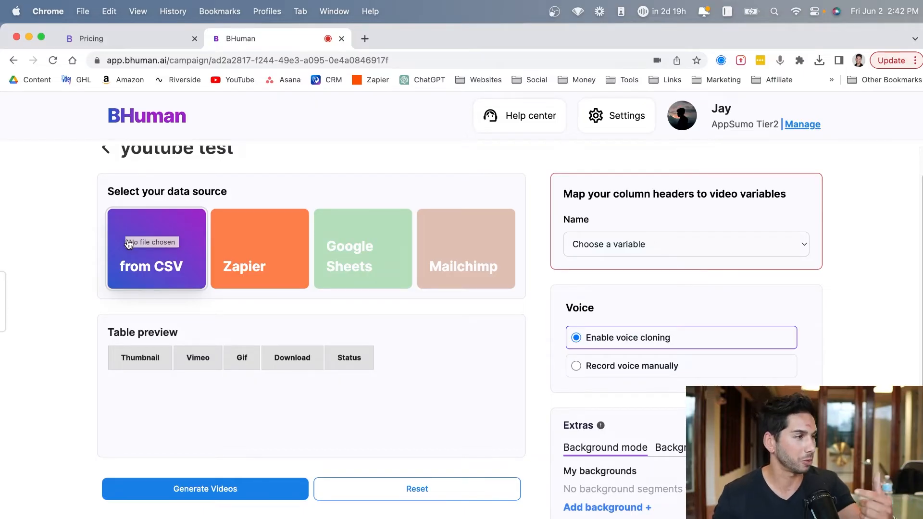
left_click(273, 267)
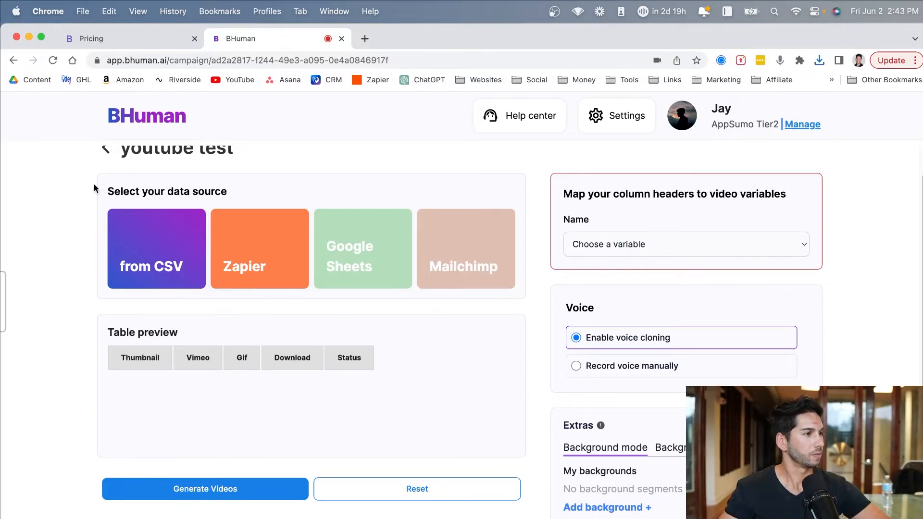
left_click(129, 240)
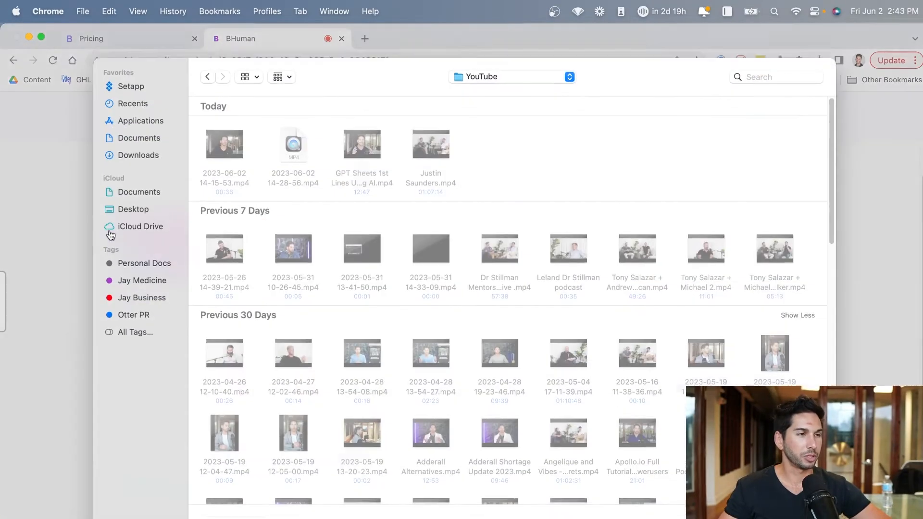
left_click(131, 143)
left_click(131, 158)
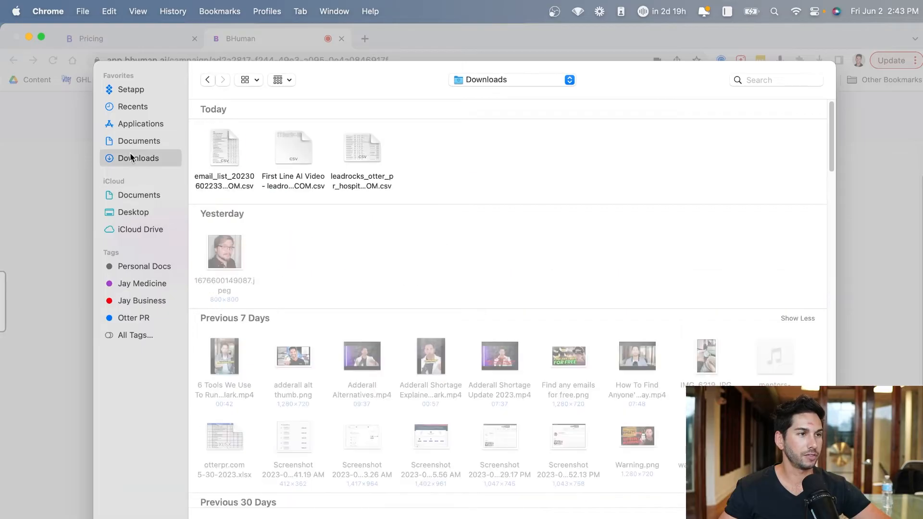
double_click(296, 139)
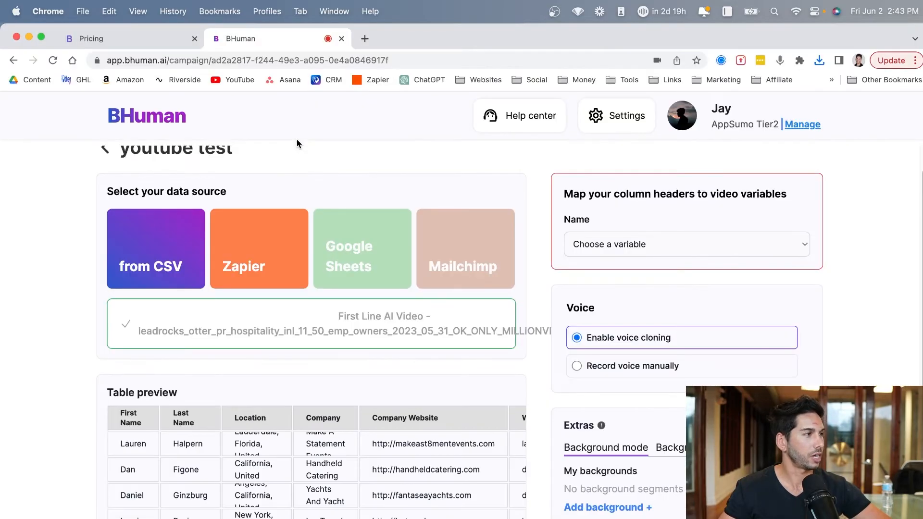
- Map the Name video variable to the First Name column and generate the campaign's videos
scroll(96, 367, "down", 3)
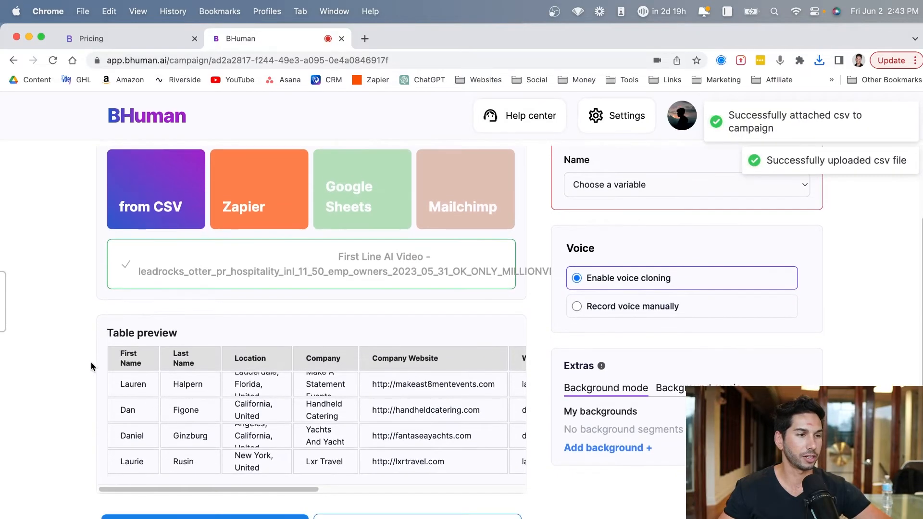
scroll(109, 365, "up", 2)
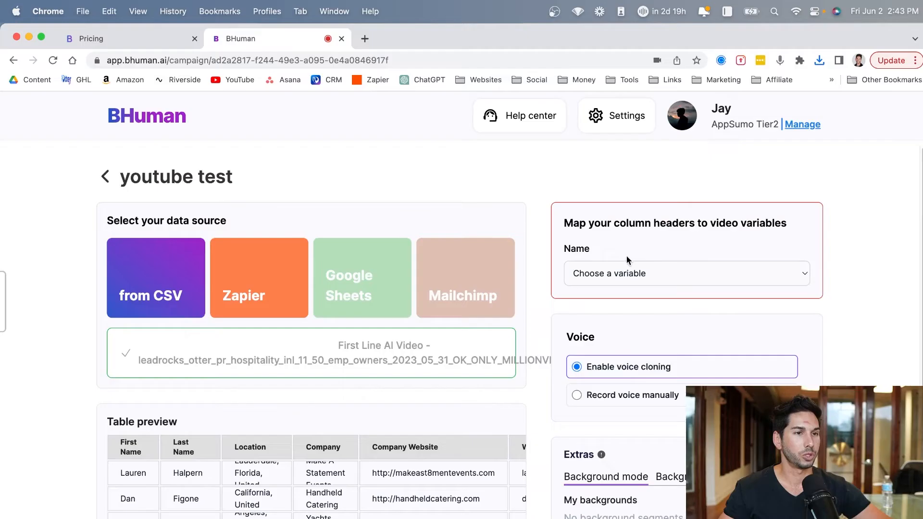
left_click(385, 272)
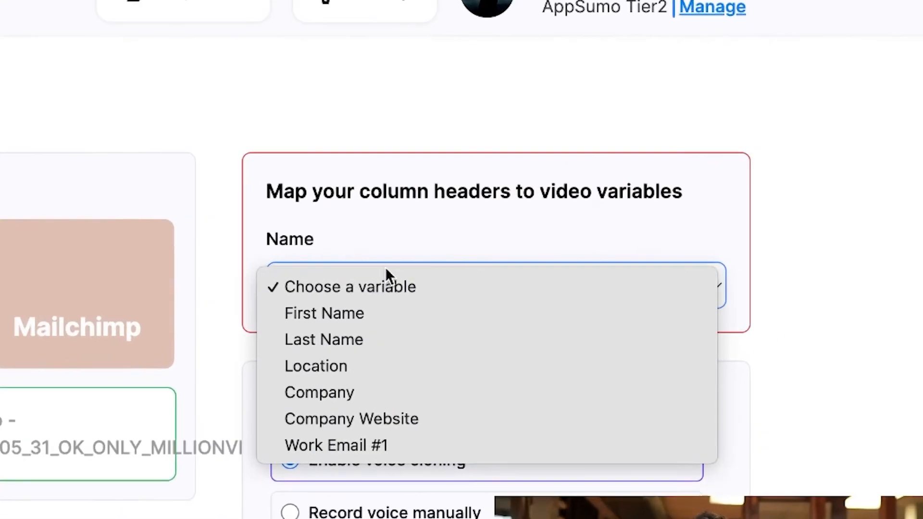
left_click(374, 310)
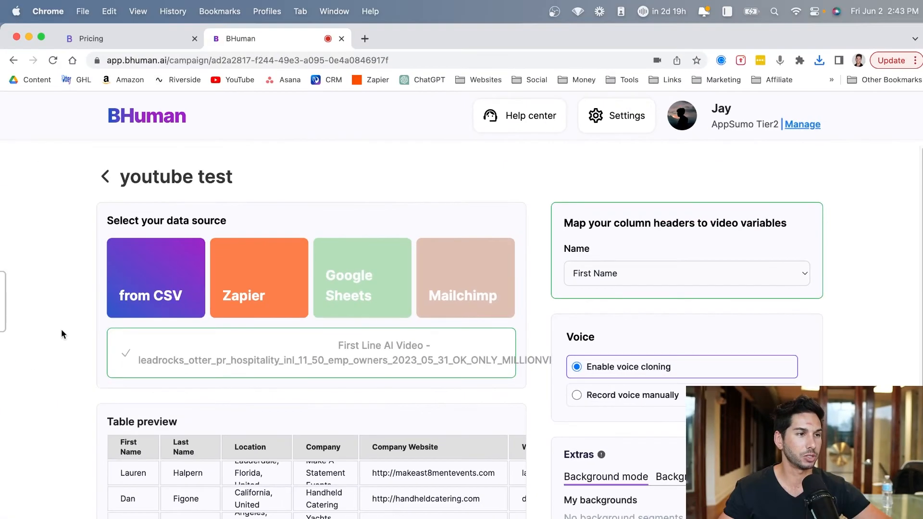
scroll(61, 329, "down", 2)
left_click(205, 509)
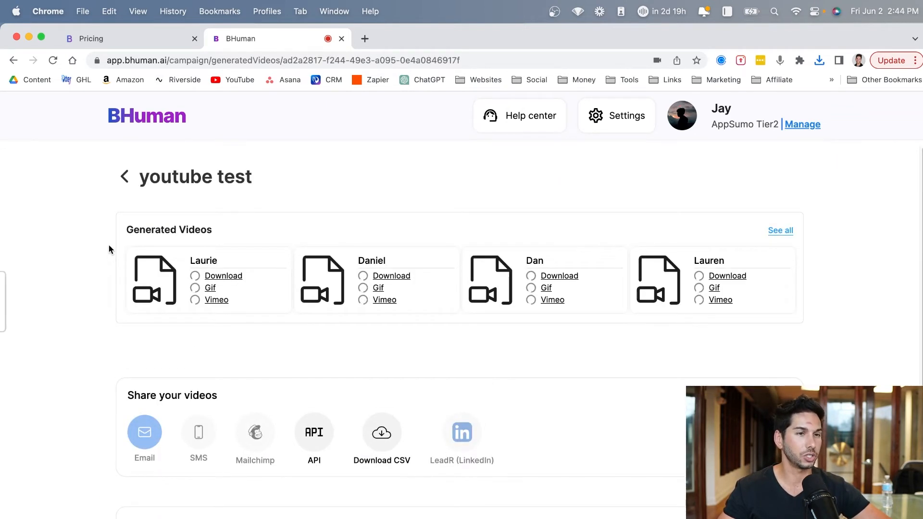
- Examine the generated videos with their download links and the options for sharing them
scroll(108, 245, "down", 2)
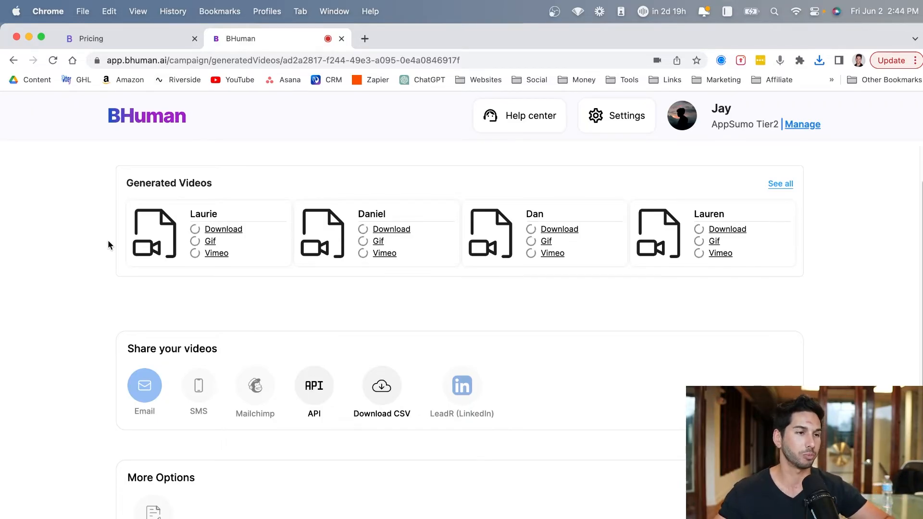
scroll(95, 323, "down", 1)
scroll(196, 246, "up", 3)
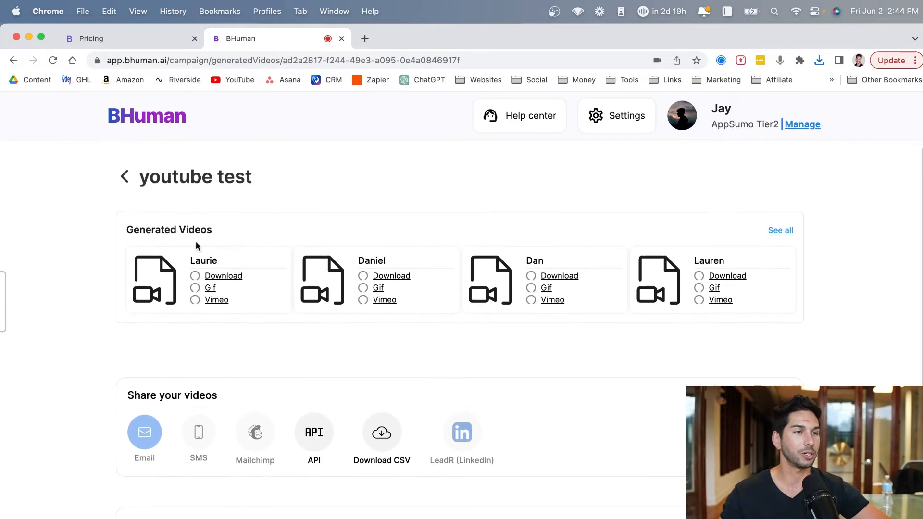
scroll(243, 302, "down", 3)
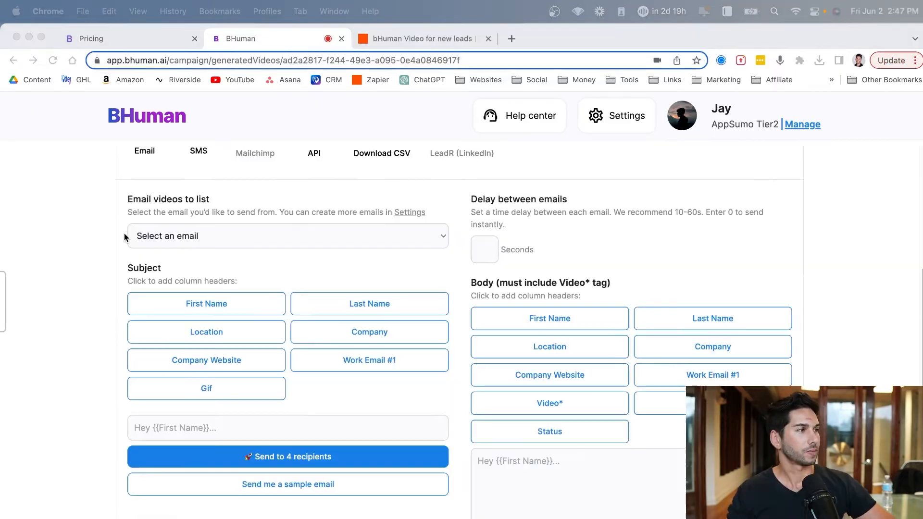
scroll(324, 270, "up", 6)
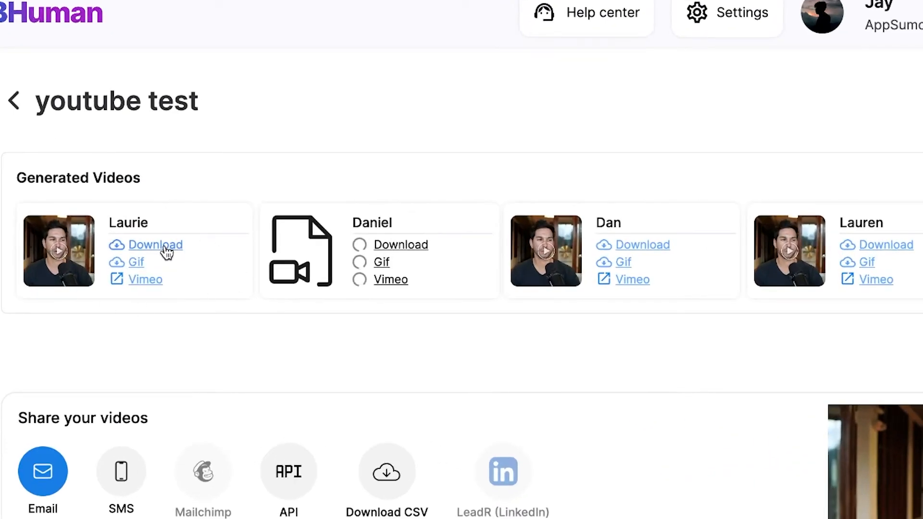
scroll(148, 375, "down", 2)
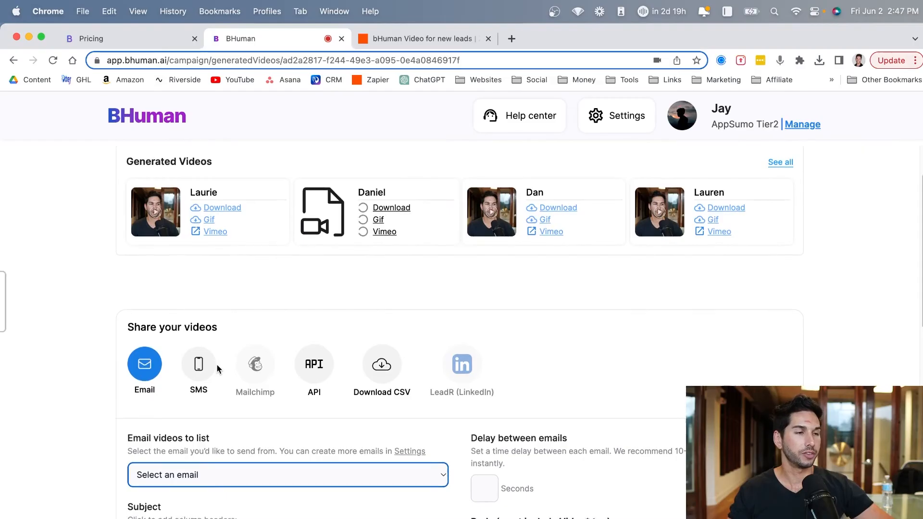
- Examine the video sharing channels and the email form's sender, subject, delay and body column tags
scroll(217, 370, "down", 3)
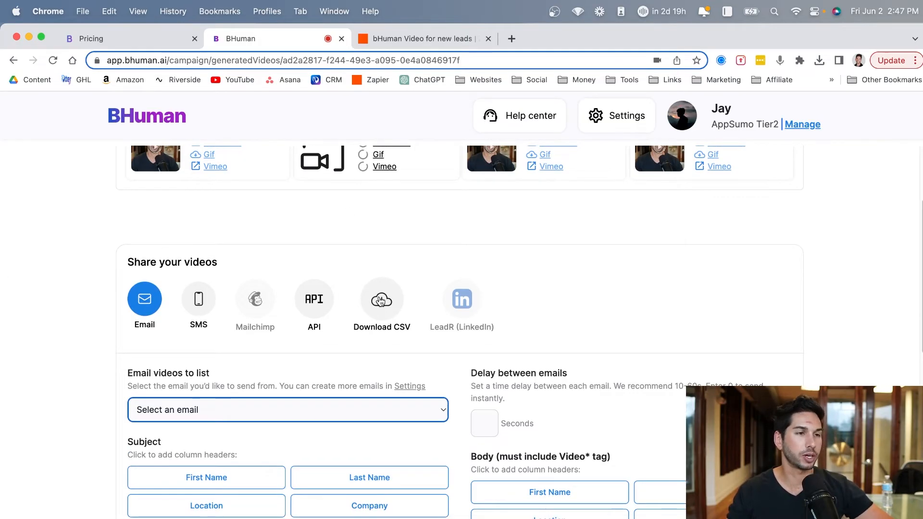
scroll(381, 301, "down", 1)
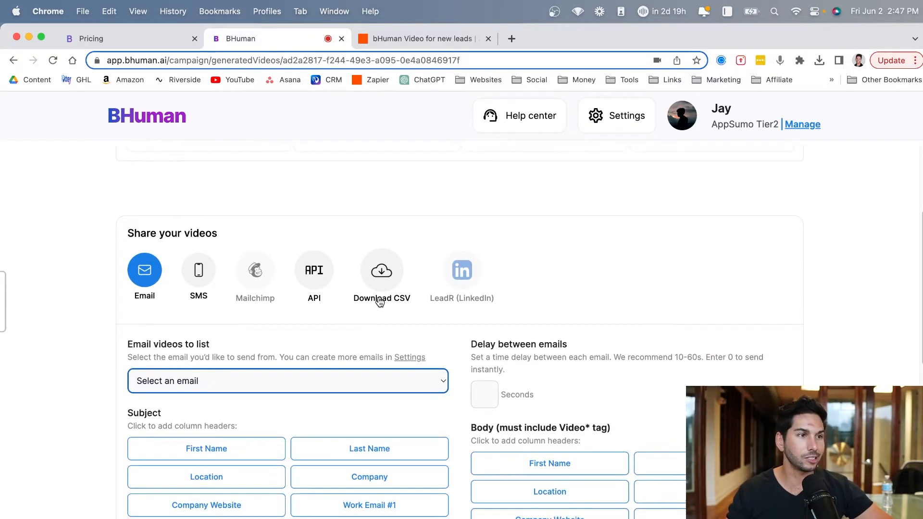
scroll(378, 304, "down", 6)
scroll(375, 306, "up", 3)
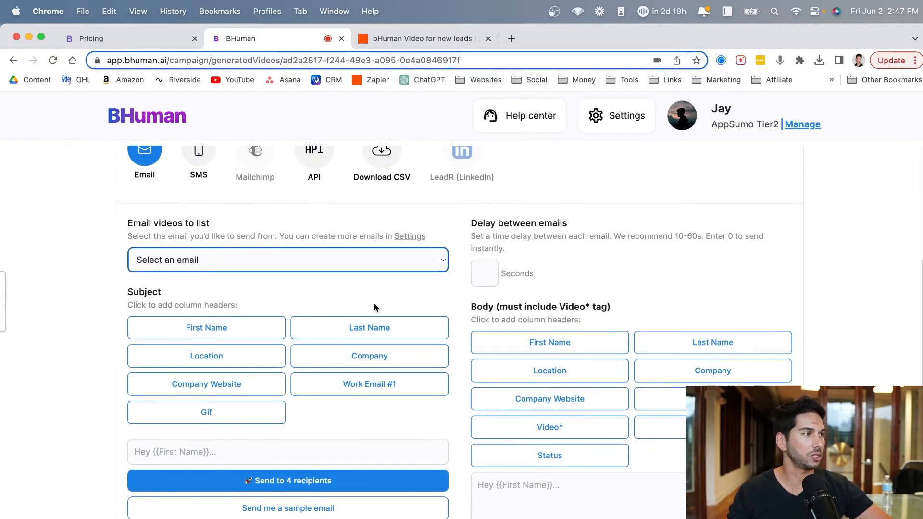
scroll(375, 308, "up", 1)
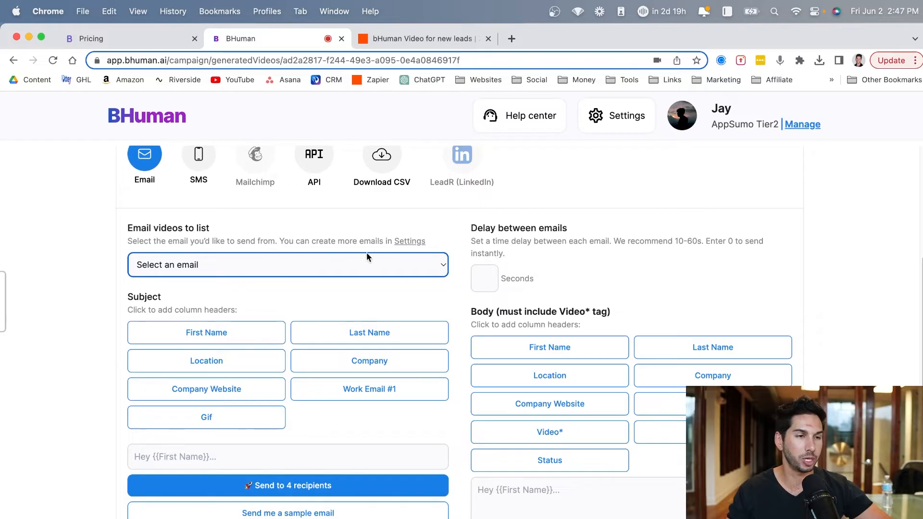
scroll(370, 289, "down", 2)
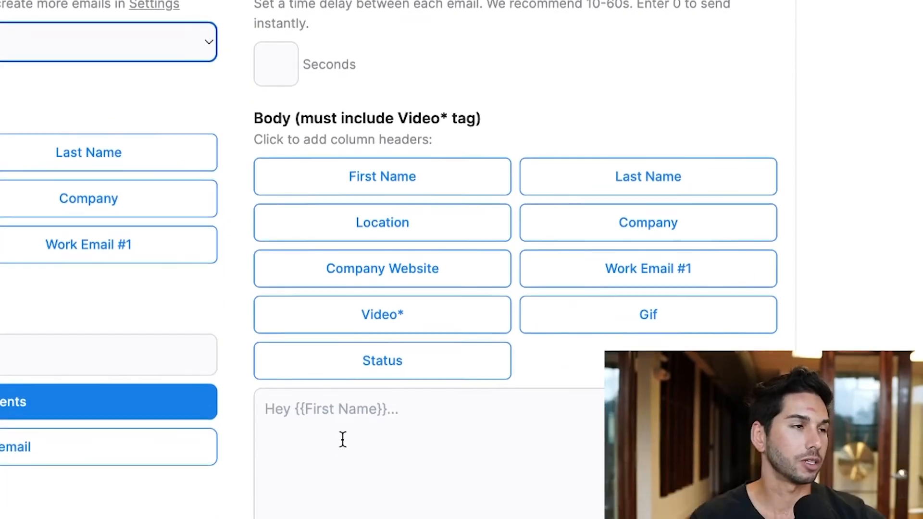
scroll(333, 397, "down", 5)
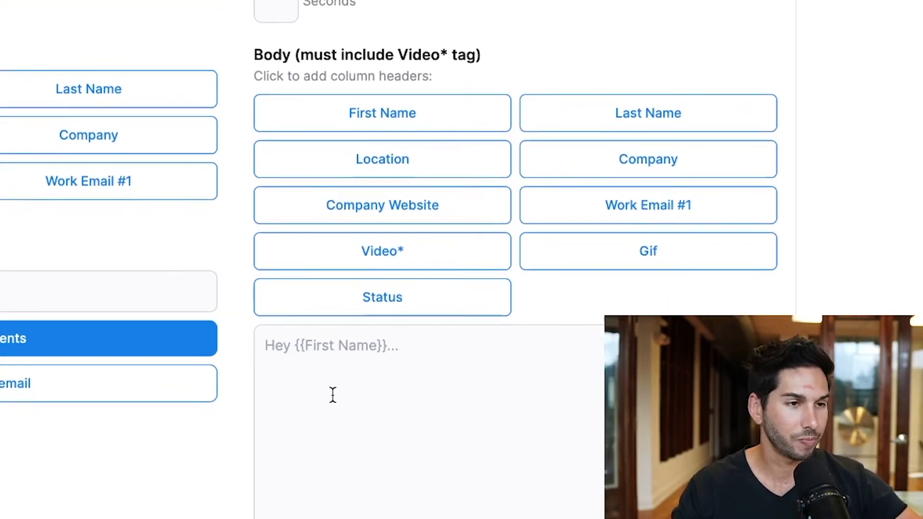
scroll(185, 376, "up", 5)
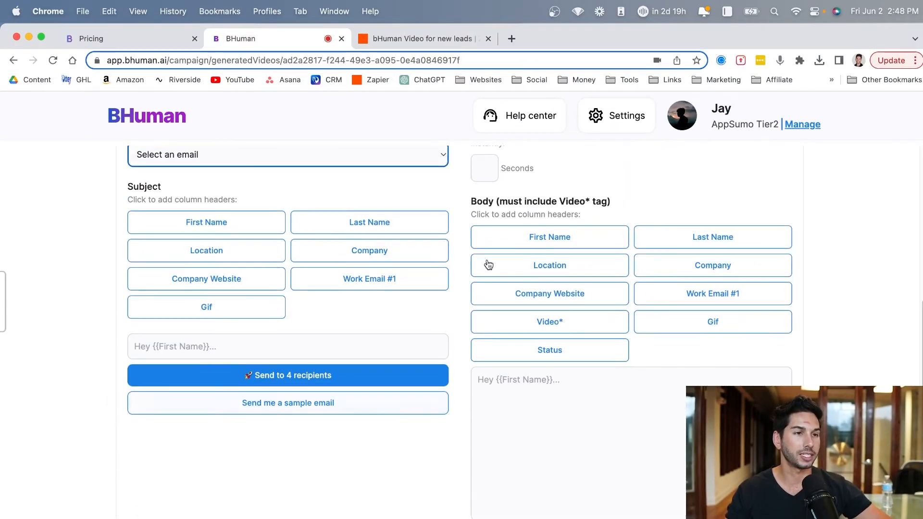
scroll(455, 384, "up", 4)
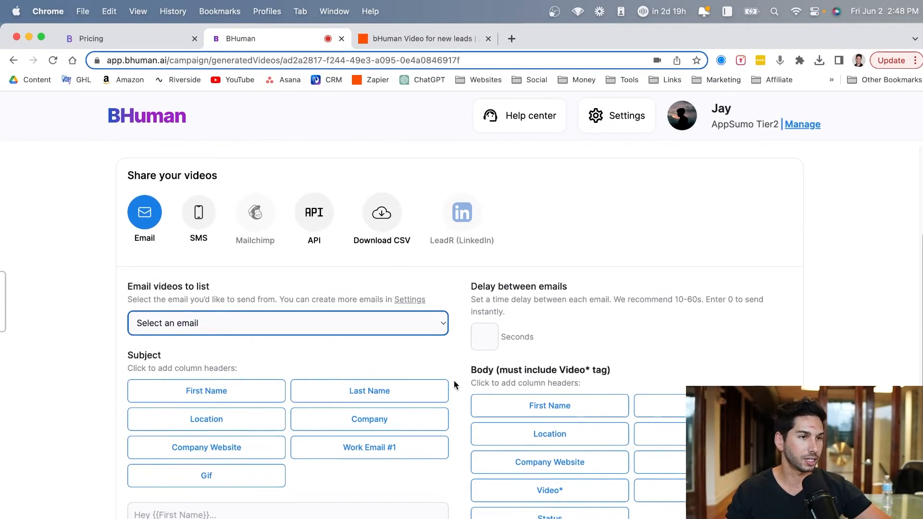
scroll(449, 387, "down", 2)
scroll(459, 315, "up", 3)
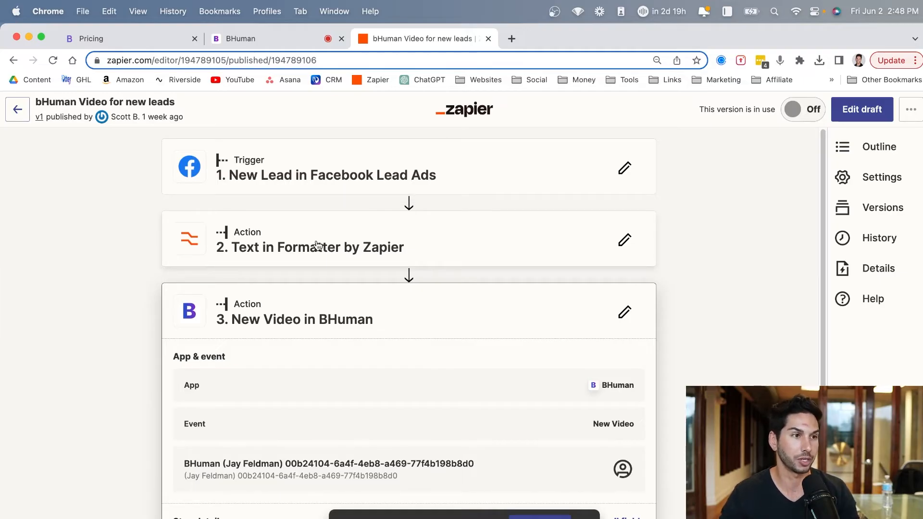
- Review the BHuman action in Zapier's "bHuman Video for new leads" zap and open its existing draft for editing
scroll(470, 362, "down", 4)
scroll(342, 327, "up", 2)
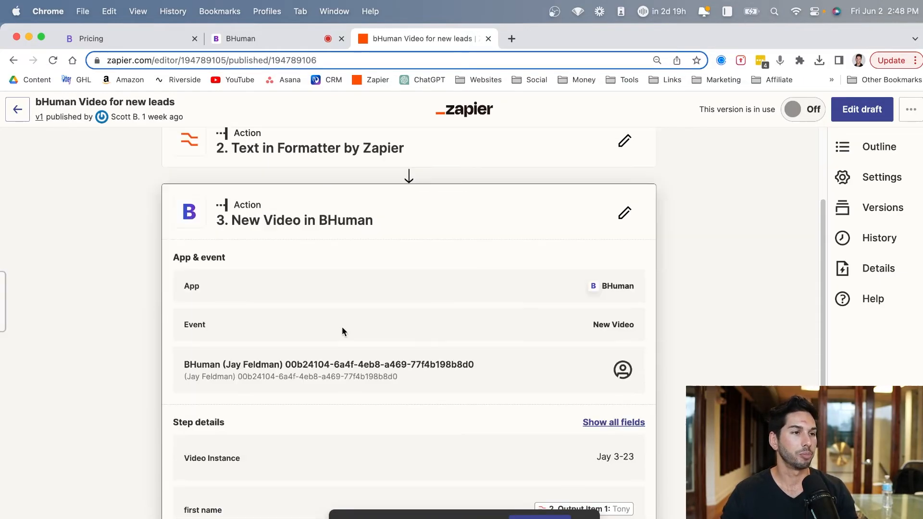
scroll(343, 227, "down", 1)
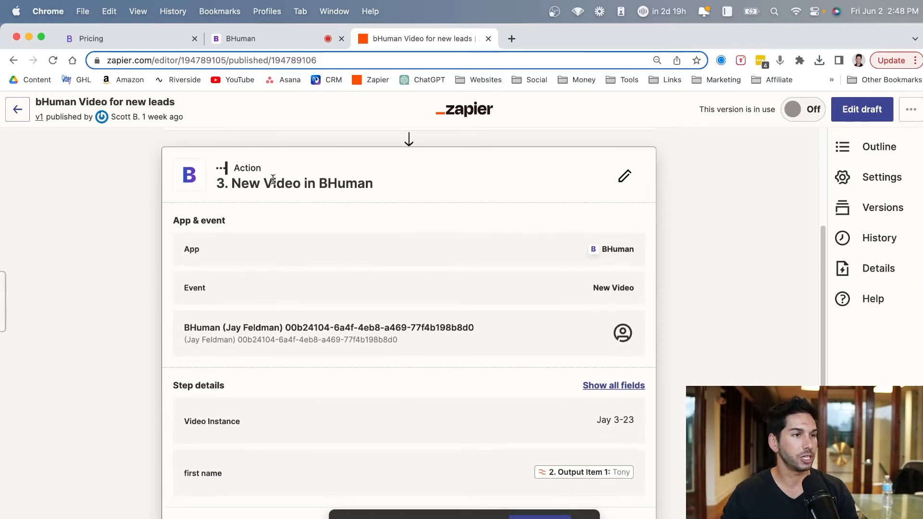
triple_click(273, 179)
scroll(273, 179, "down", 1)
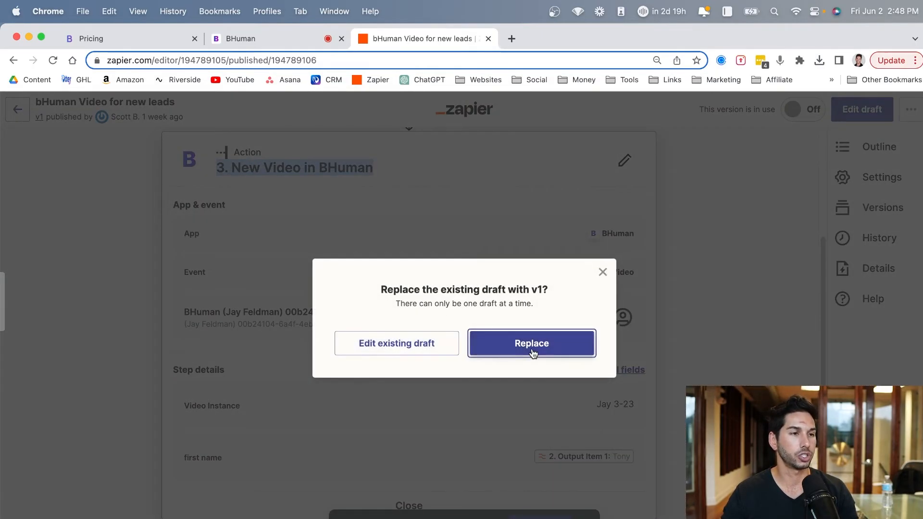
left_click(412, 344)
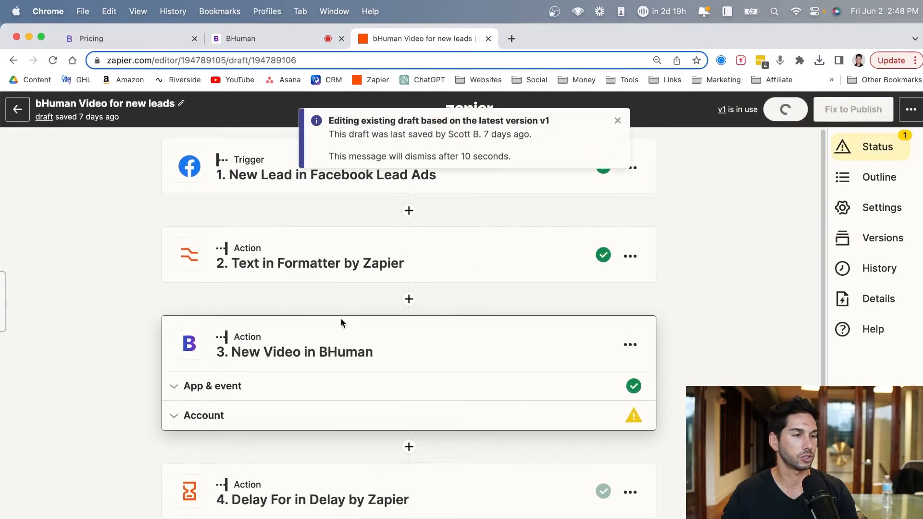
- Inspect the New Video in BHuman step's app and event, video instance, template variable mapping and extra fields
scroll(341, 319, "down", 2)
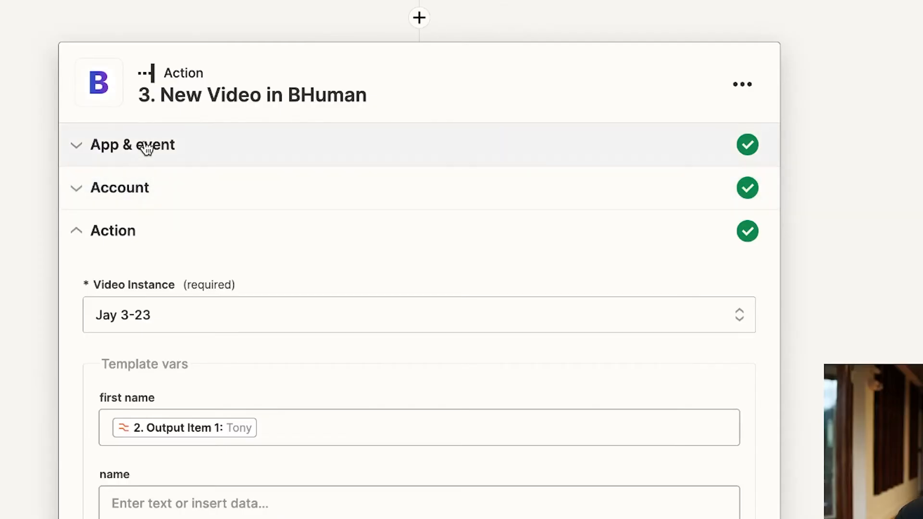
left_click(151, 168)
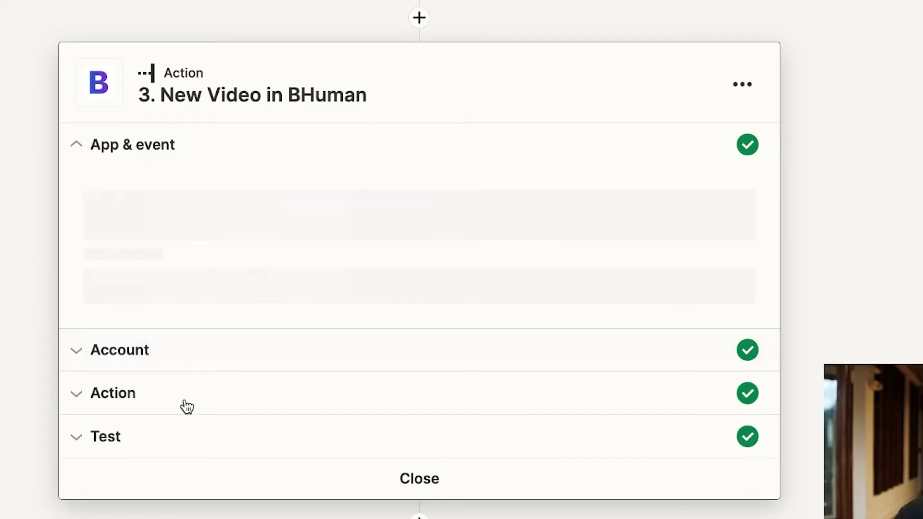
left_click(184, 406)
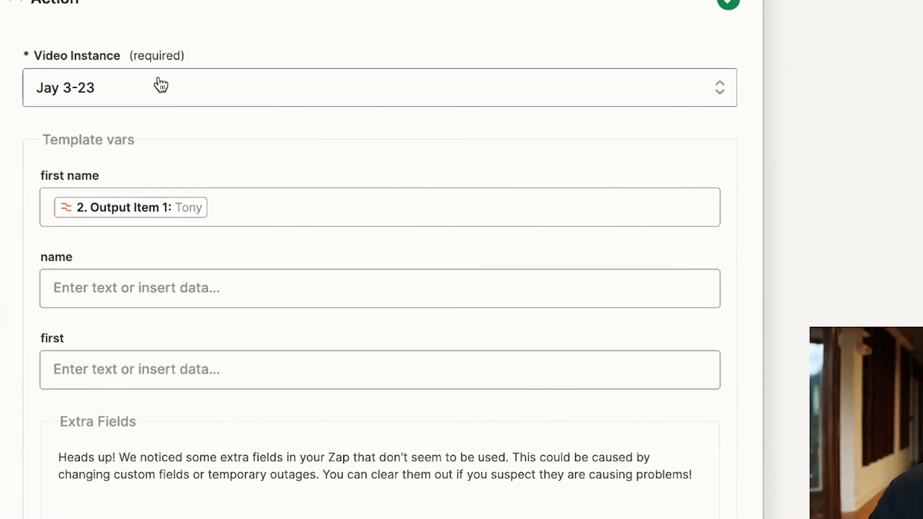
left_click(216, 218)
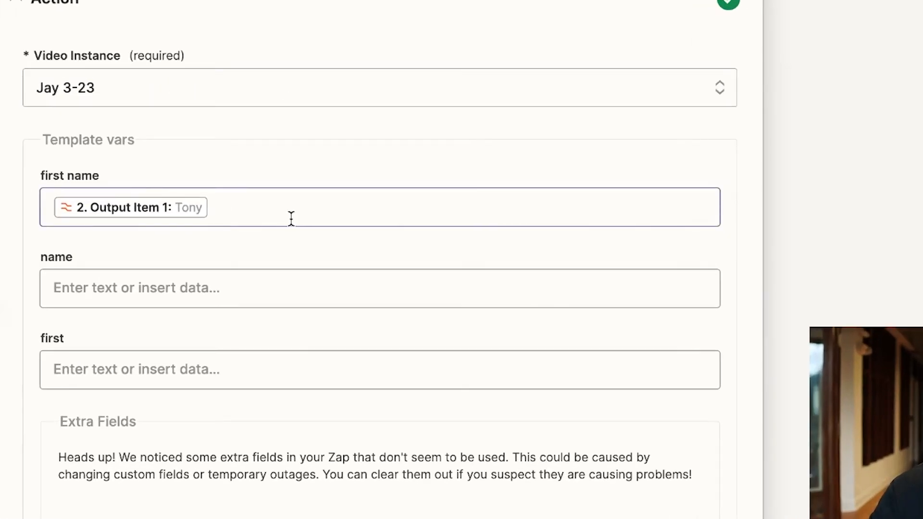
scroll(157, 349, "down", 3)
scroll(162, 320, "up", 1)
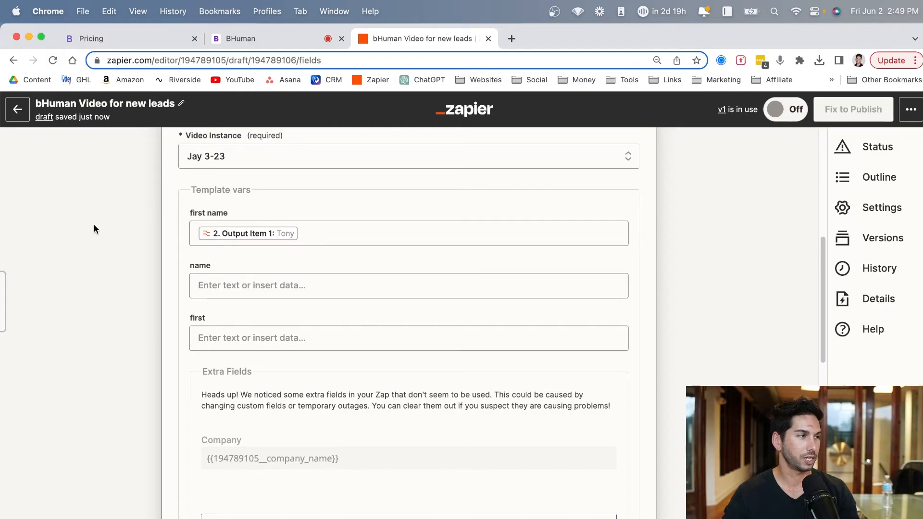
scroll(145, 288, "down", 10)
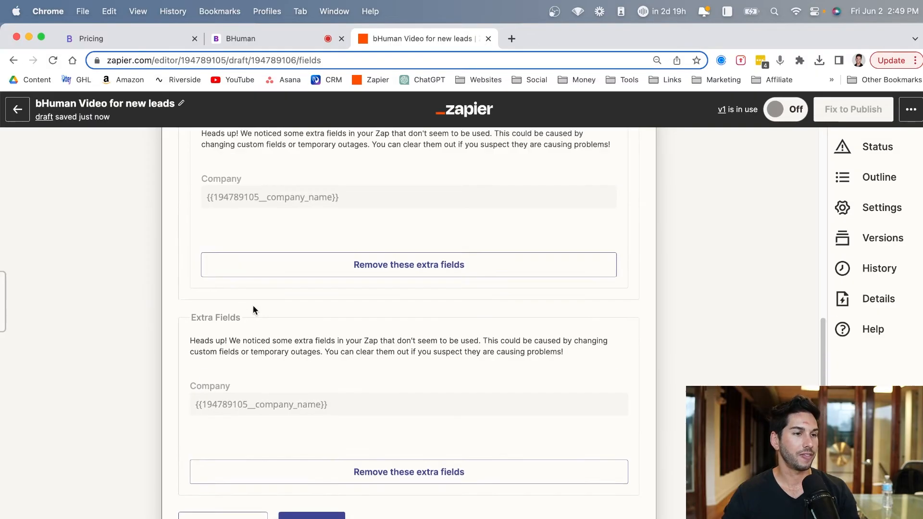
- Move on to the BHuman action's test section, then expand the Delay For in Delay by Zapier step to view its setup
left_click(308, 393)
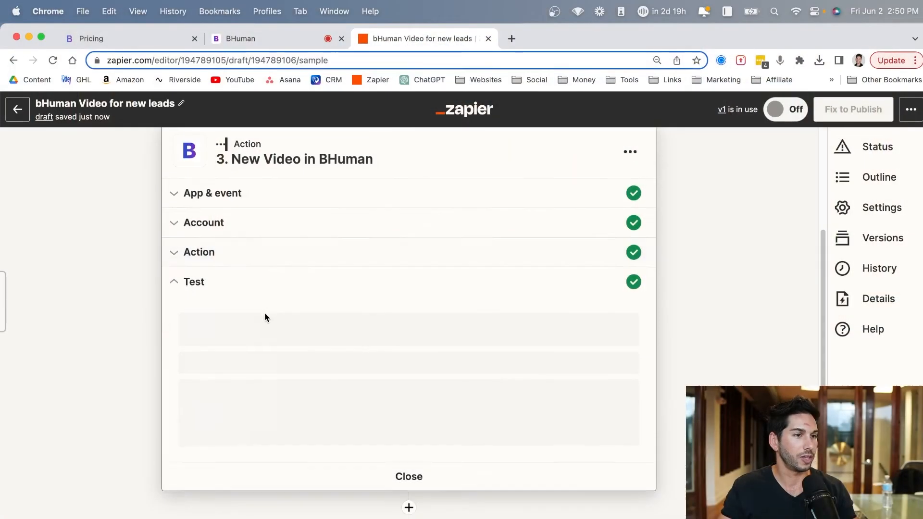
scroll(262, 315, "down", 4)
left_click(274, 363)
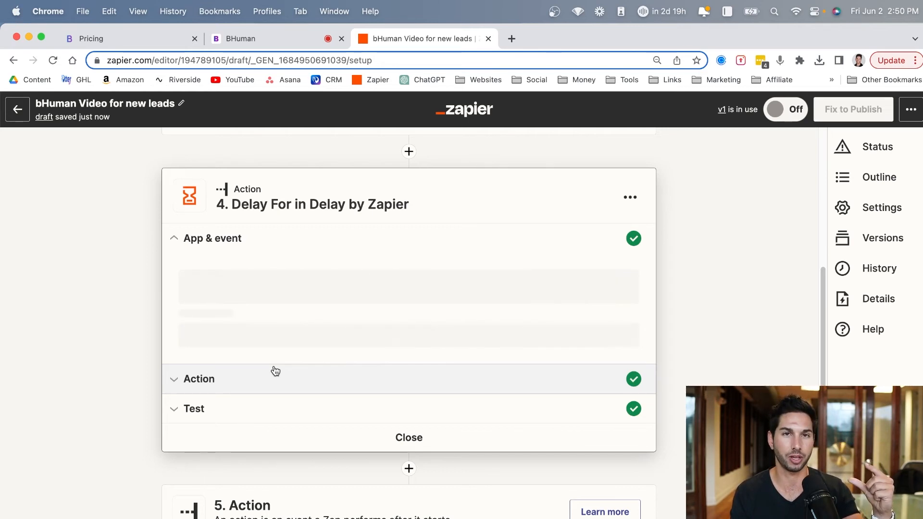
scroll(274, 371, "down", 3)
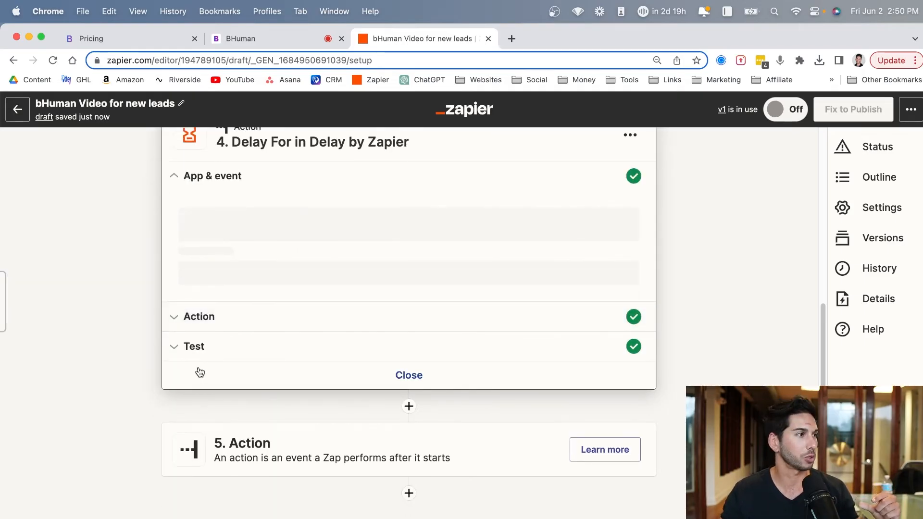